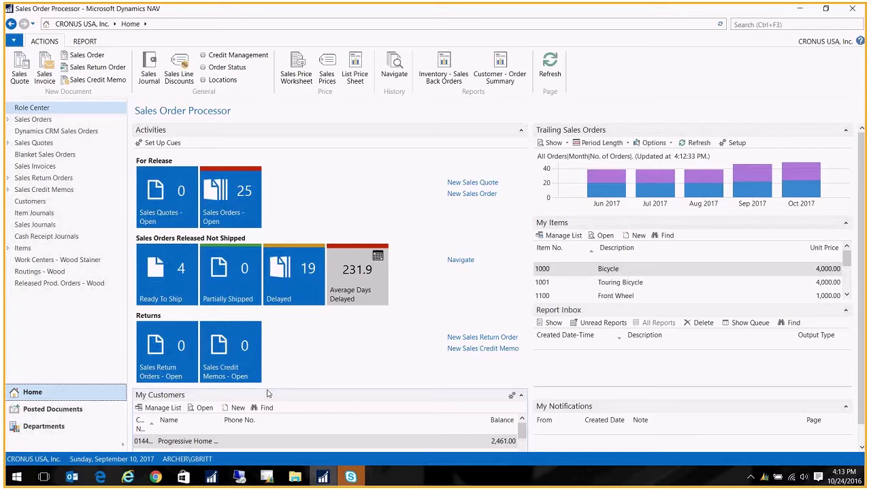
Open the Adjust Item Costs/Prices batch job from Financial Management > Inventory.
left_click(45, 427)
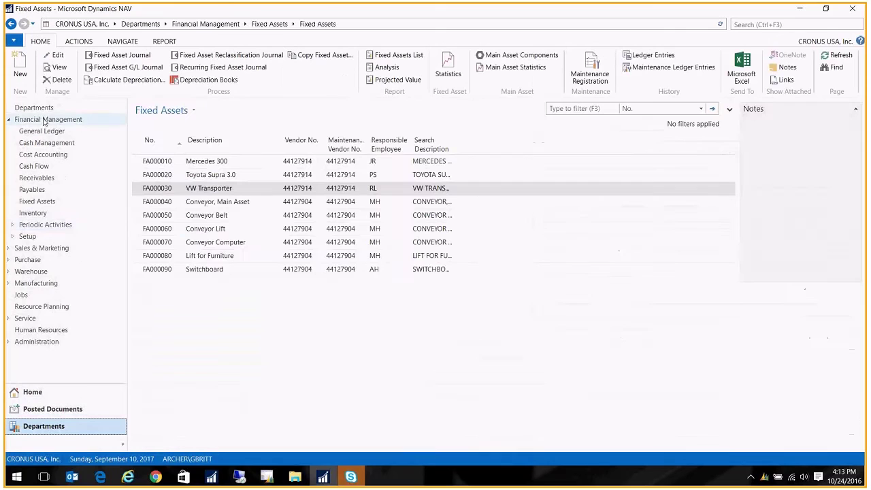
left_click(32, 213)
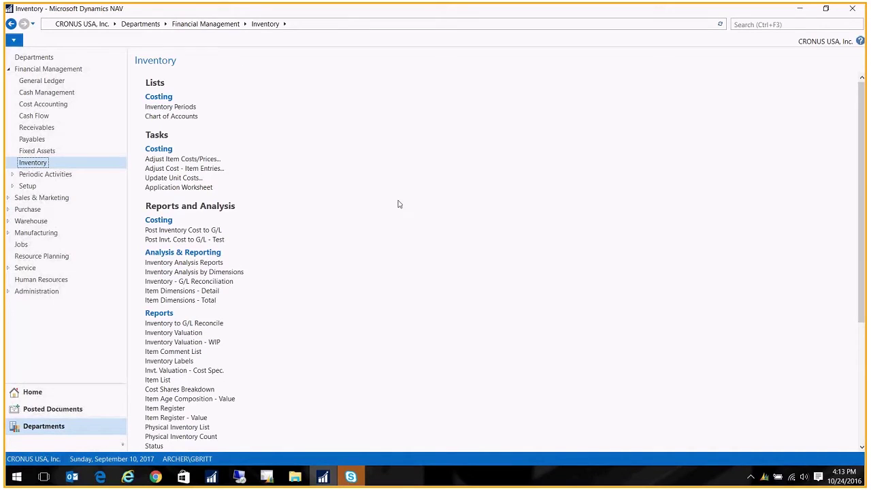
left_click(172, 161)
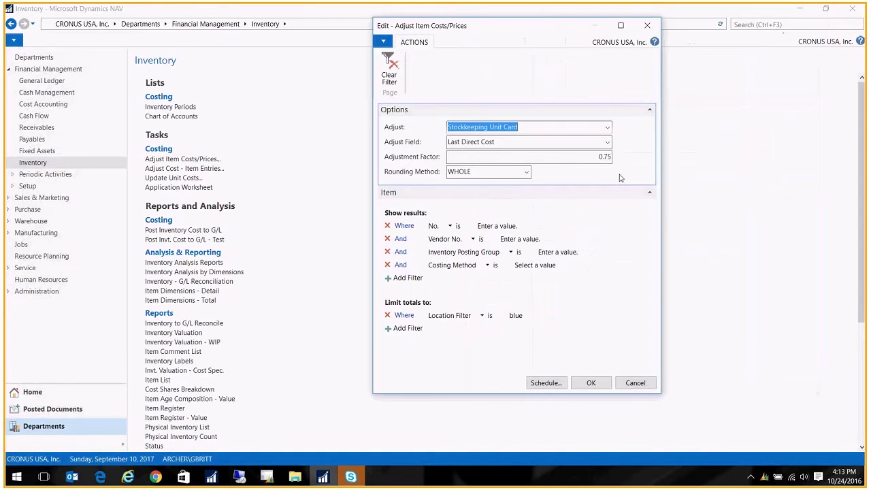
Set Adjust to Item Card and list the Adjust Field choices.
left_click(607, 129)
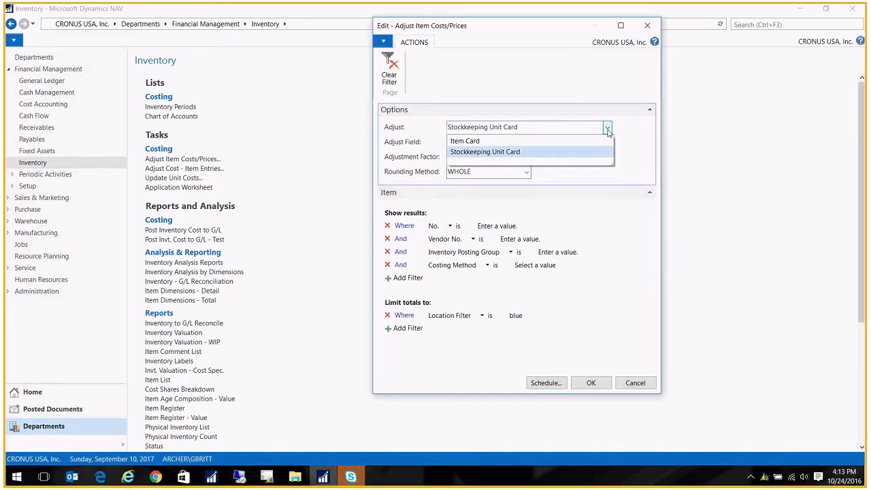
left_click(499, 141)
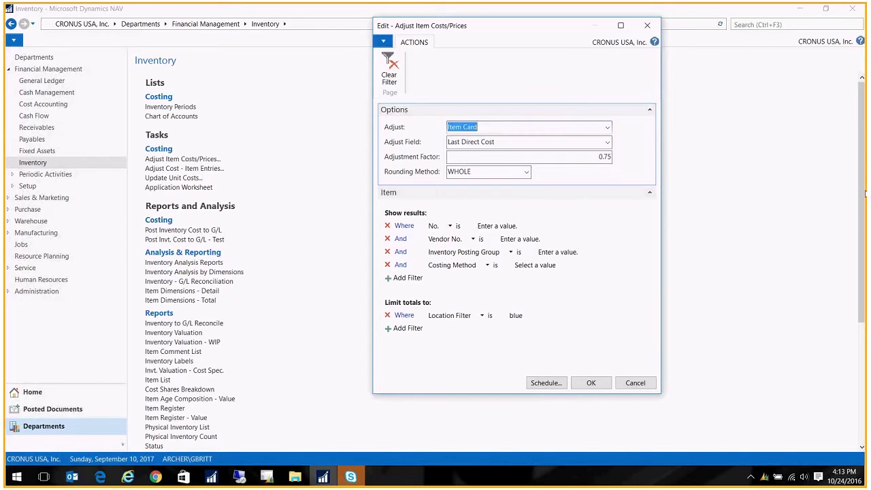
left_click(550, 143)
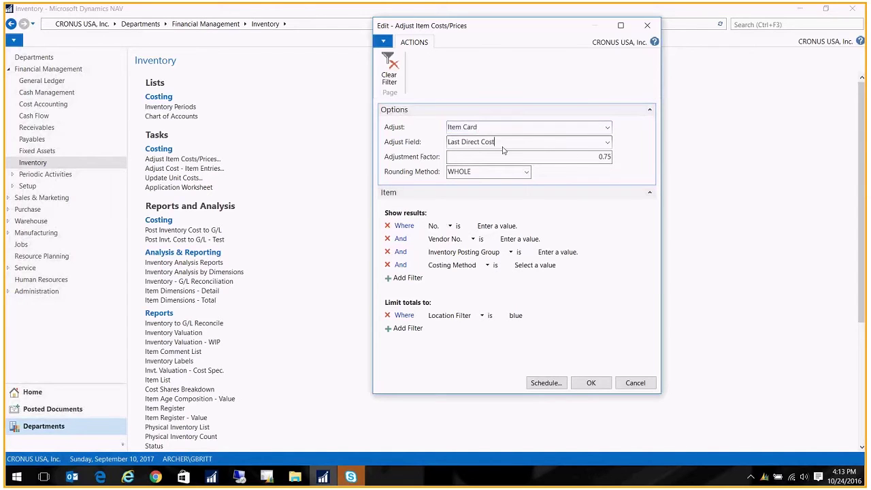
left_click(608, 143)
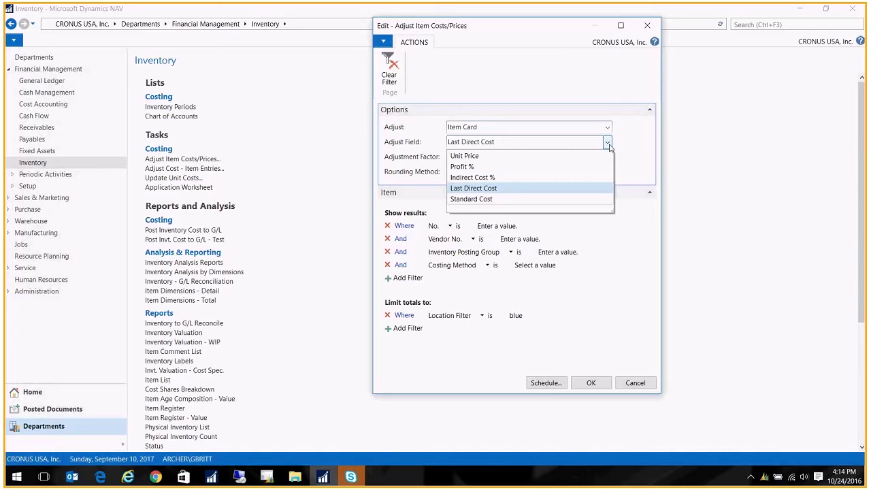
Keep Last Direct Cost and replace the adjustment factor 0.75 with 0.9.
left_click(512, 188)
left_click(475, 158)
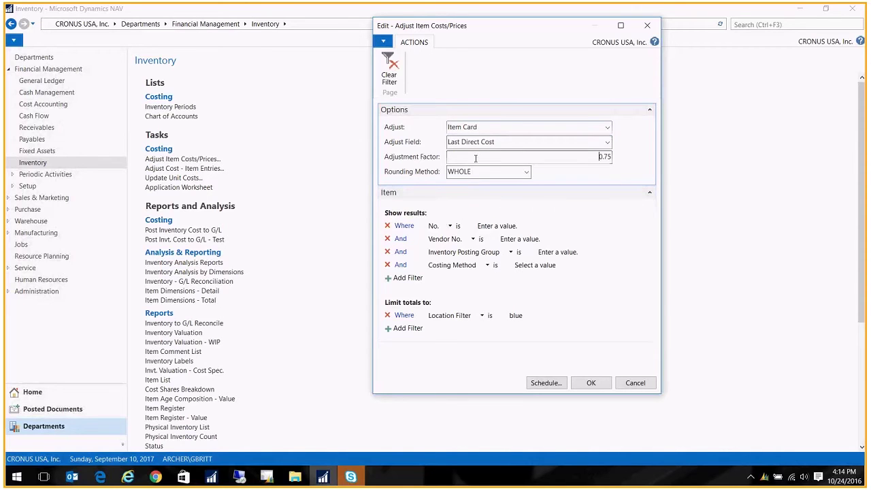
double_click(605, 157)
type("1")
type(".1")
key("BackSpace")
type("9")
left_click(505, 193)
left_click(517, 173)
left_click(530, 175)
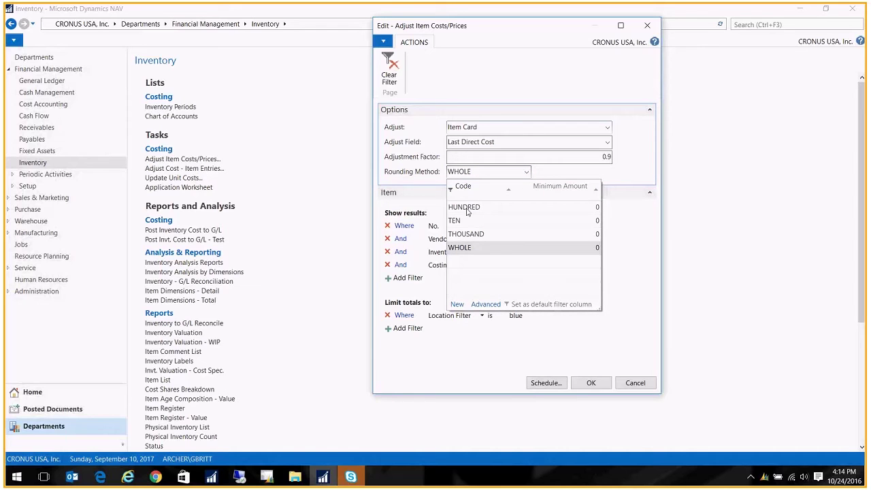
Keep Whole rounding and run the 0.9 Last Direct Cost adjustment.
left_click(477, 248)
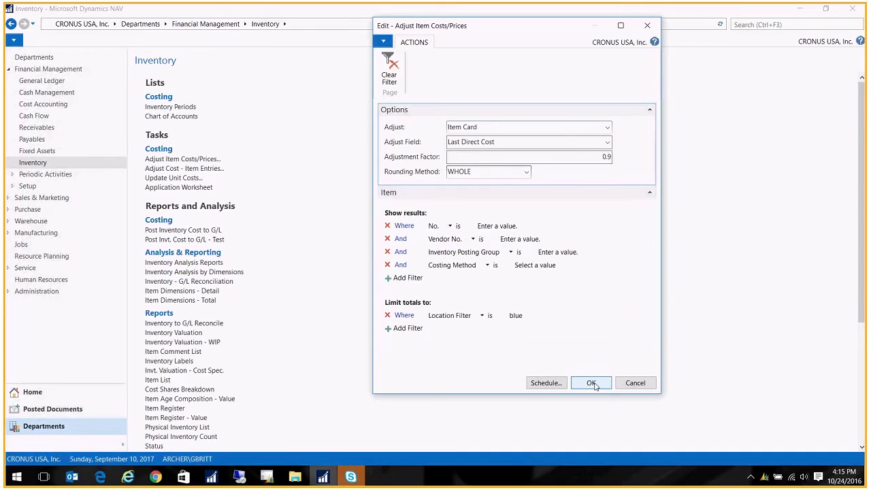
left_click(632, 385)
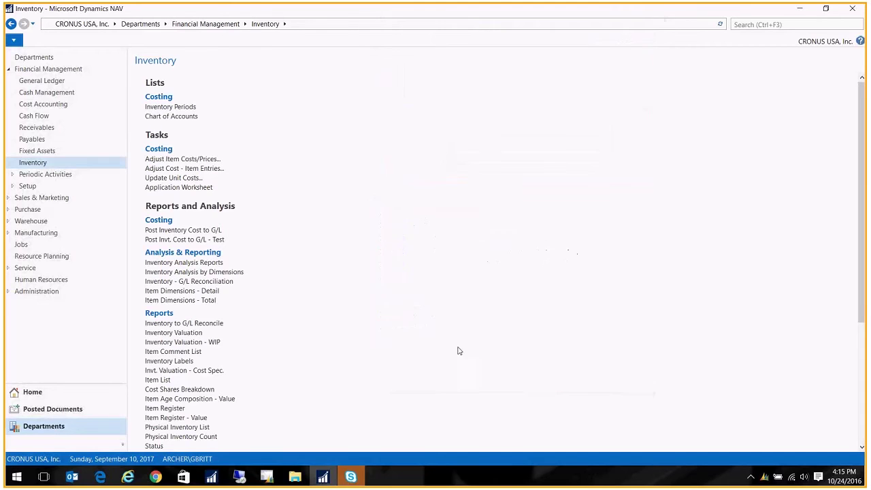
Open the Warehouse Items list and filter it by No. 1896 to show the ATHENS Desk.
left_click(34, 222)
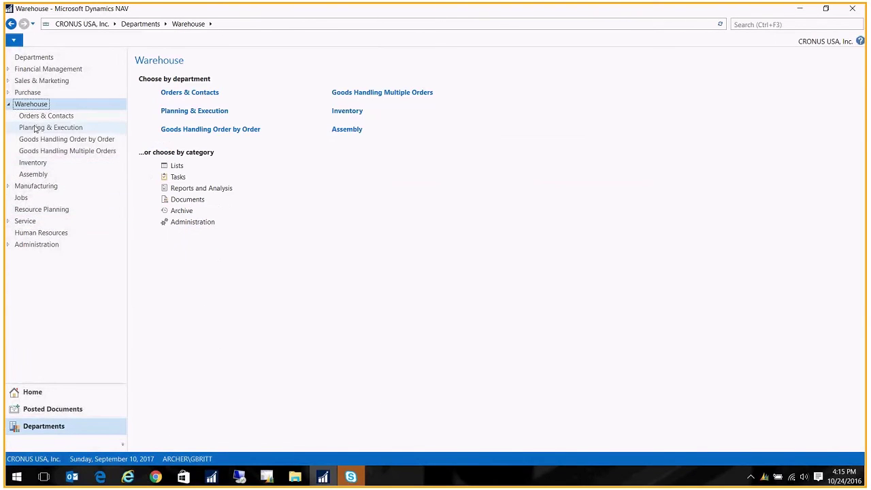
left_click(36, 128)
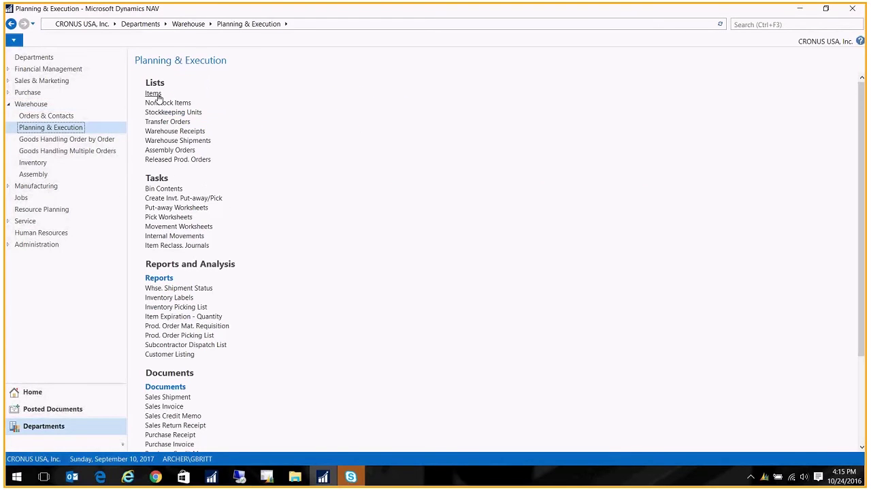
left_click(153, 94)
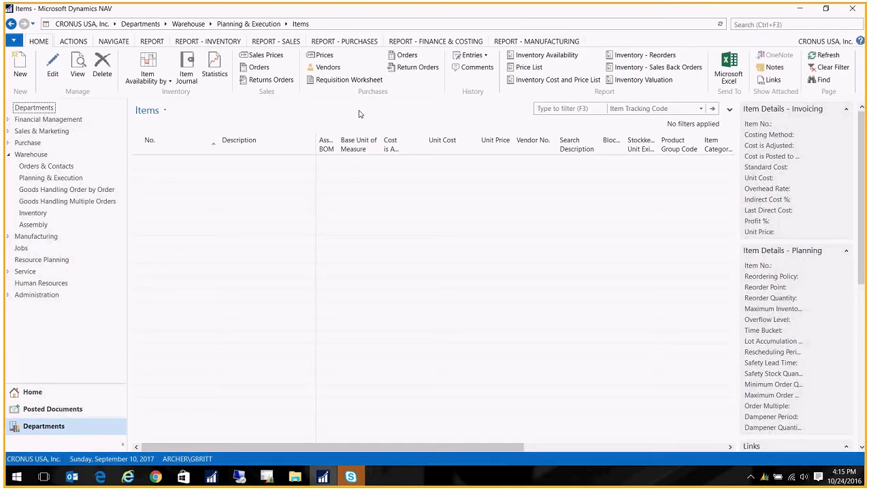
type("189")
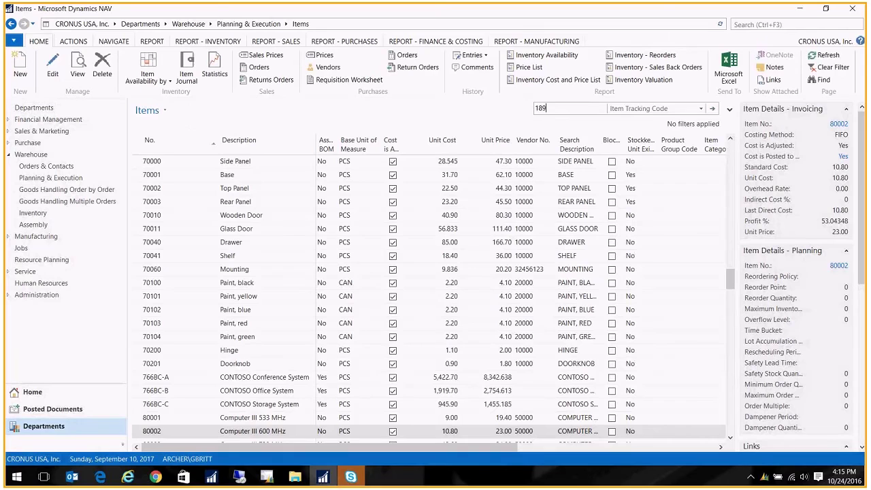
type("6")
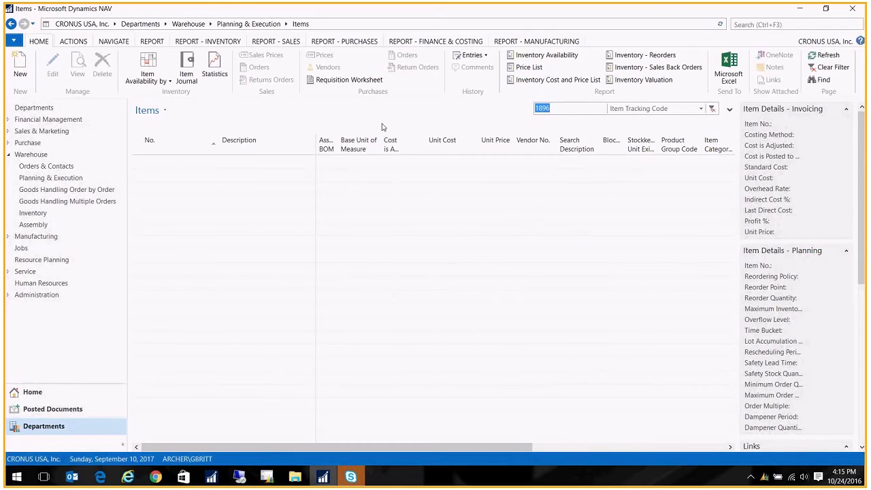
left_click(702, 109)
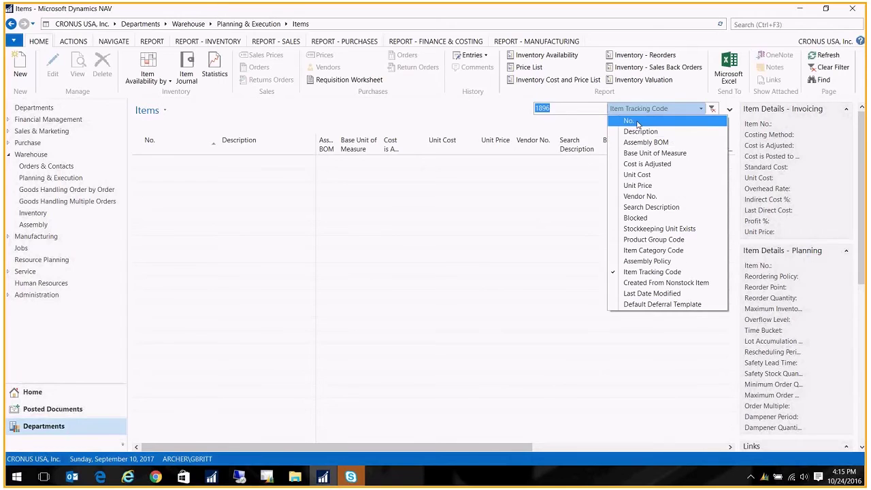
left_click(638, 123)
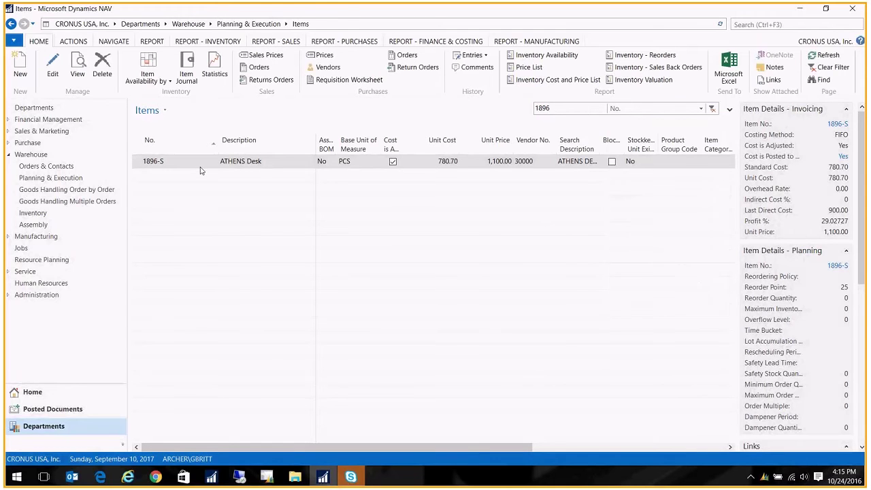
On the ATHENS Desk card, check Last Direct Cost 900.00 and Replenishment vendor 30000.
double_click(226, 163)
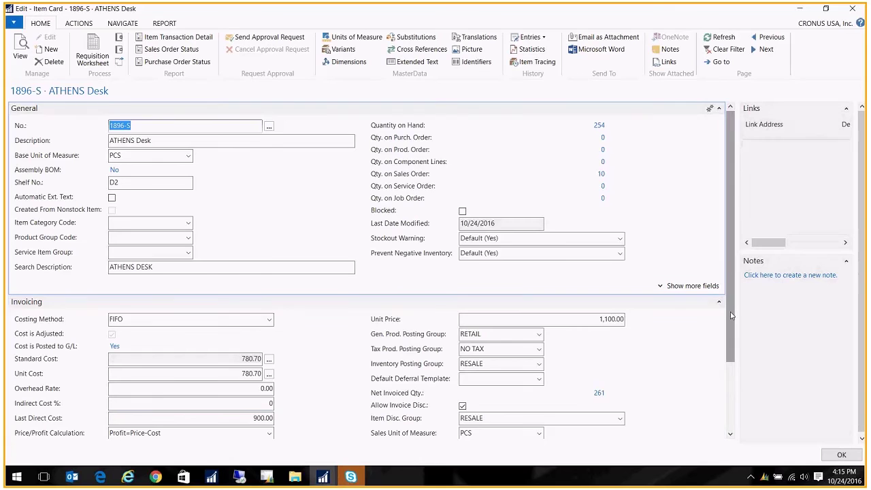
scroll(732, 315, "down", 3)
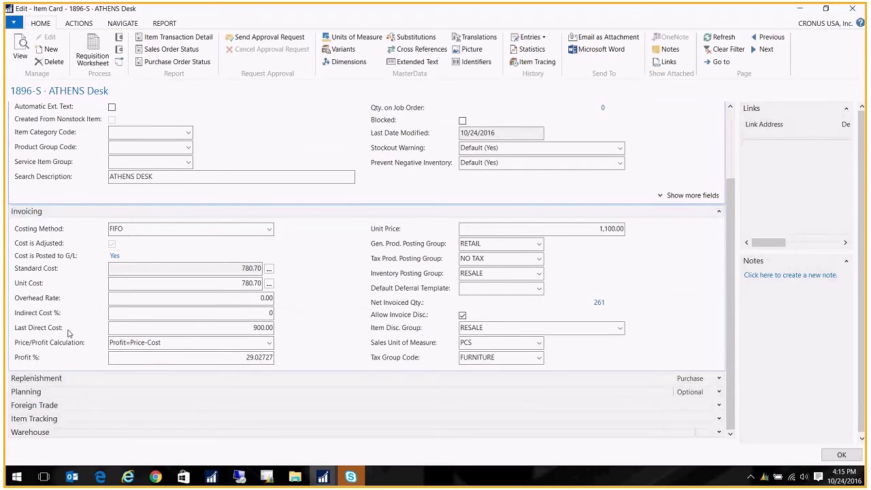
left_click(219, 329)
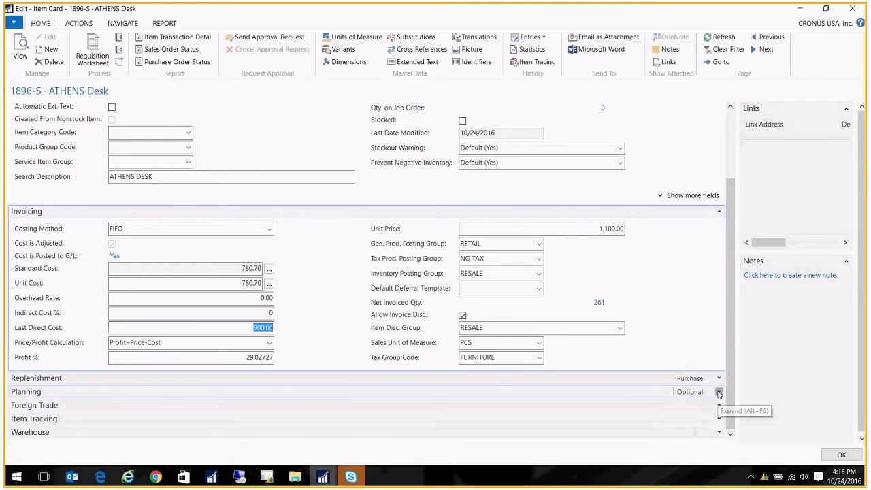
left_click(718, 393)
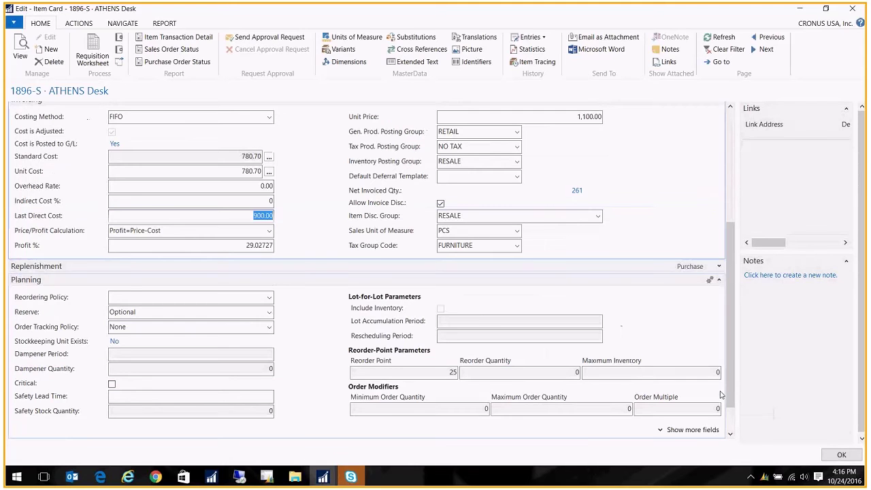
left_click(719, 281)
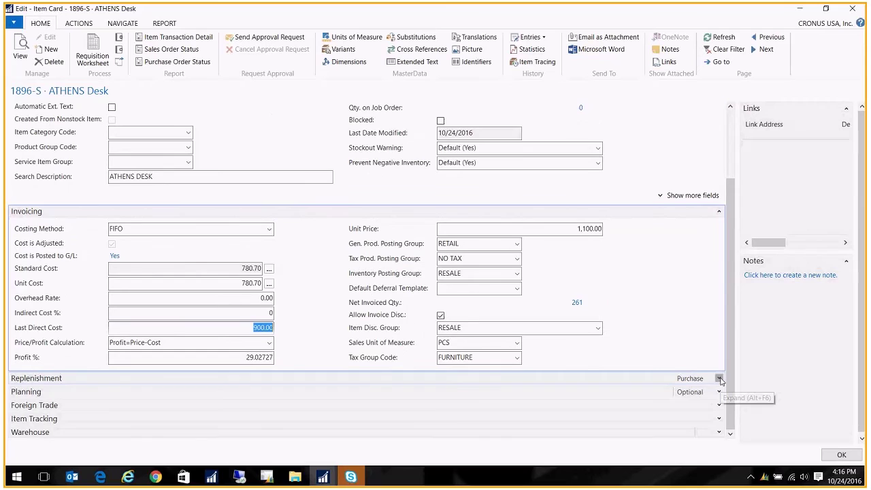
left_click(719, 379)
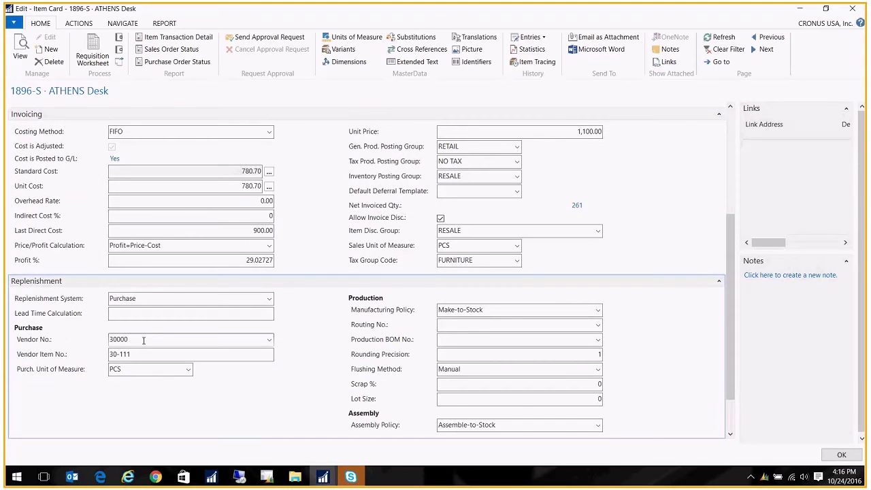
double_click(143, 340)
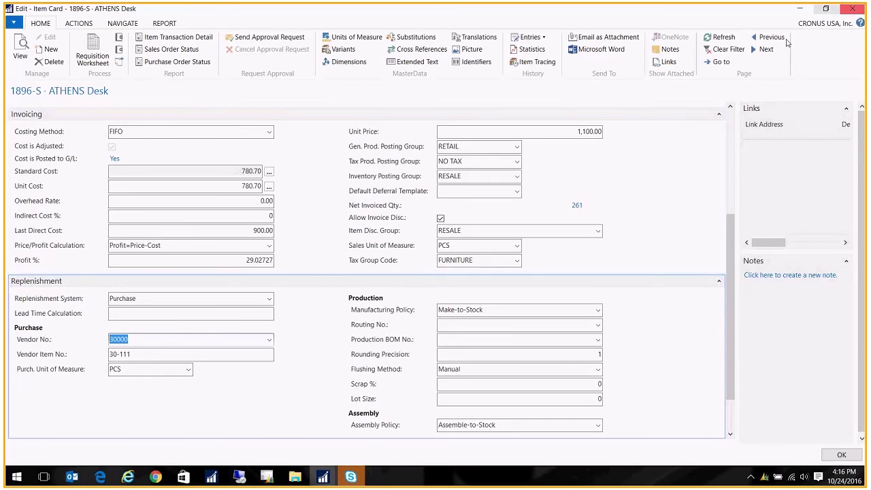
Close the item card and reopen Adjust Item Costs/Prices from Financial Management Inventory.
key("Escape")
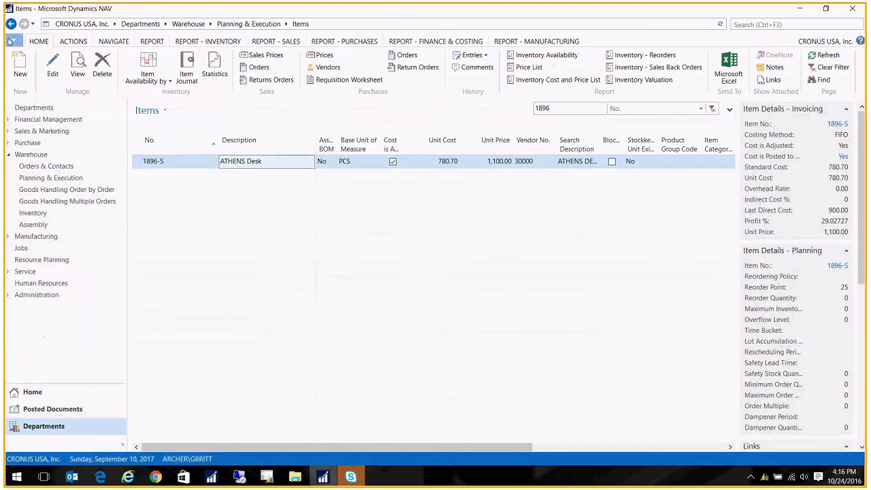
left_click(10, 24)
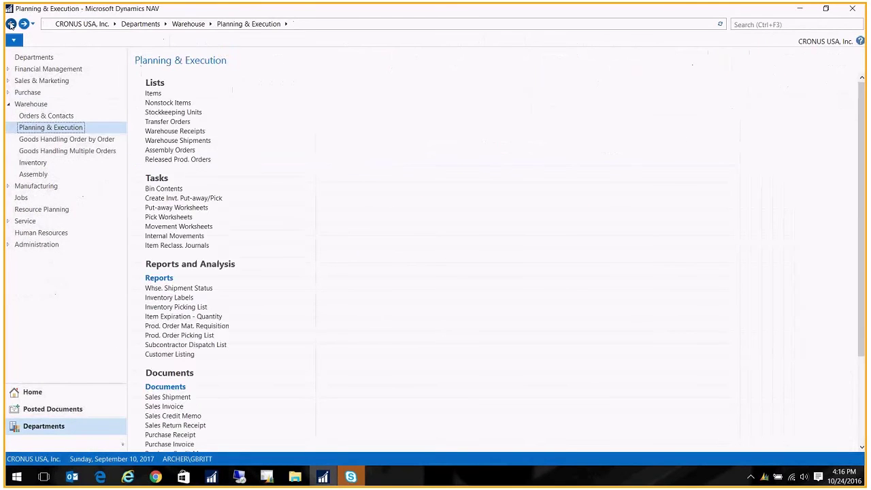
left_click(10, 24)
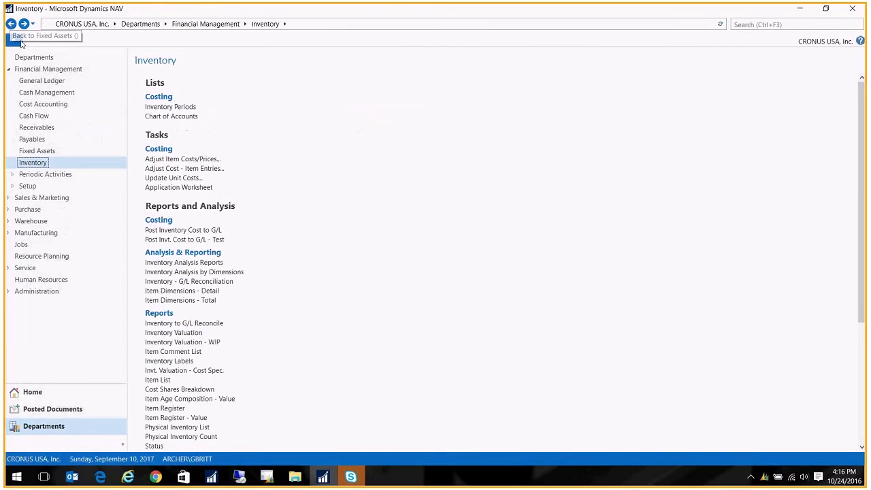
left_click(192, 161)
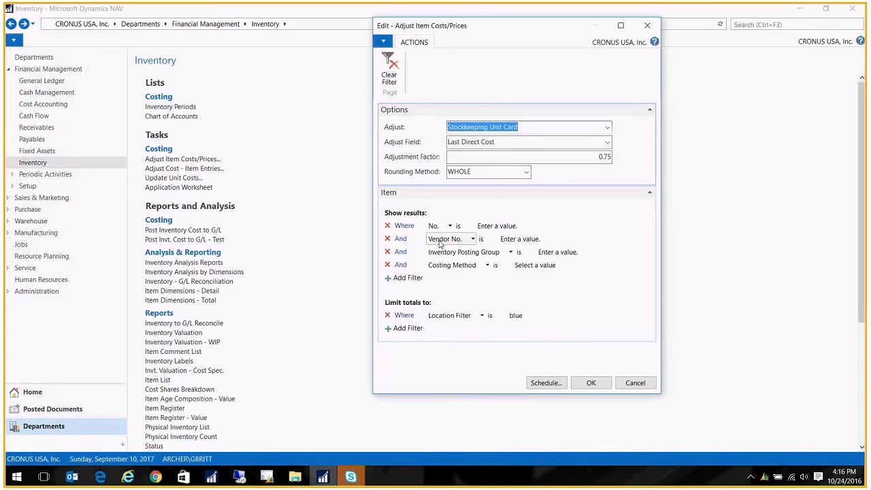
Set the Vendor No. filter to 30000 and the adjustment factor to 0.9.
left_click(539, 238)
type("30000")
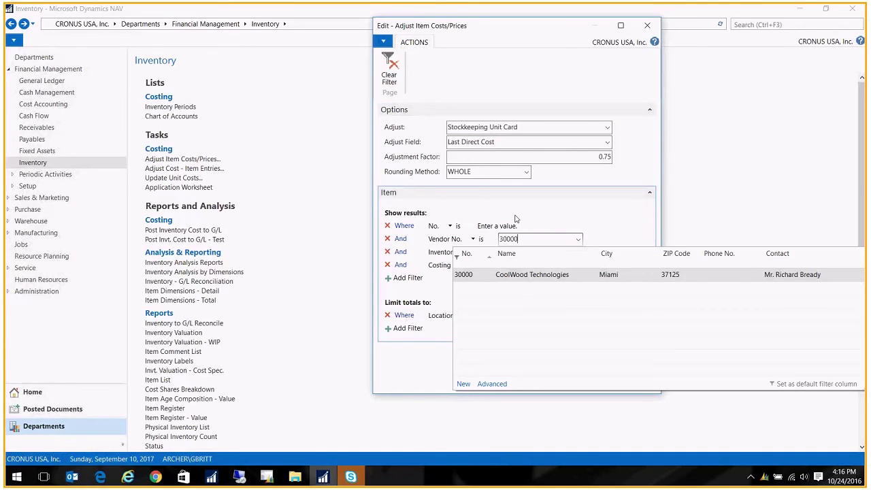
key("Tab")
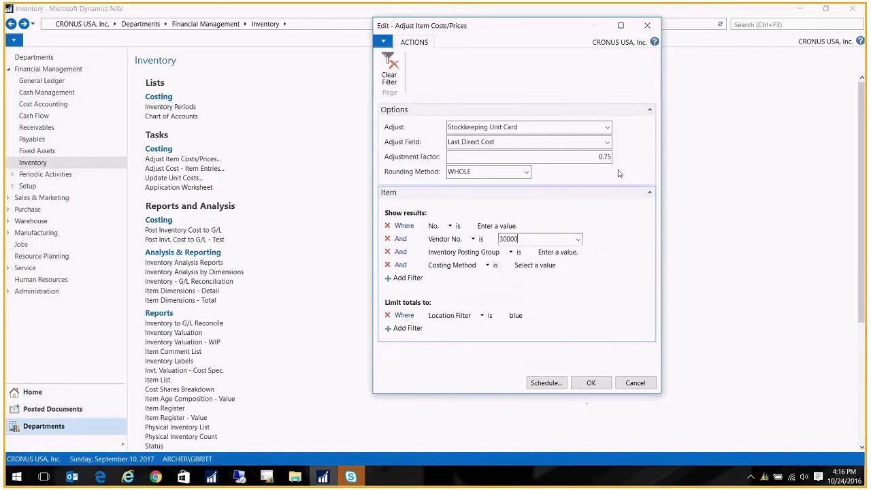
left_click(563, 141)
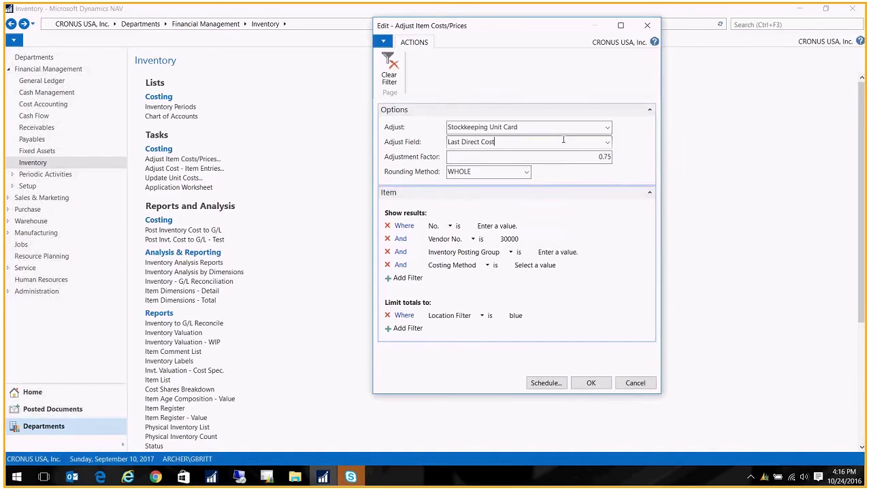
key("Tab")
type(".90")
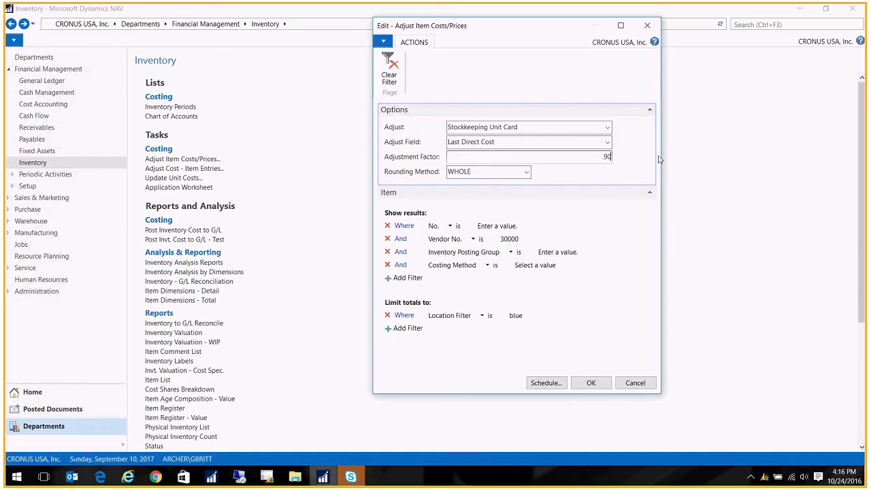
key("BackSpace")
Set Adjust to Item Card and run the batch job.
left_click(611, 128)
left_click(465, 140)
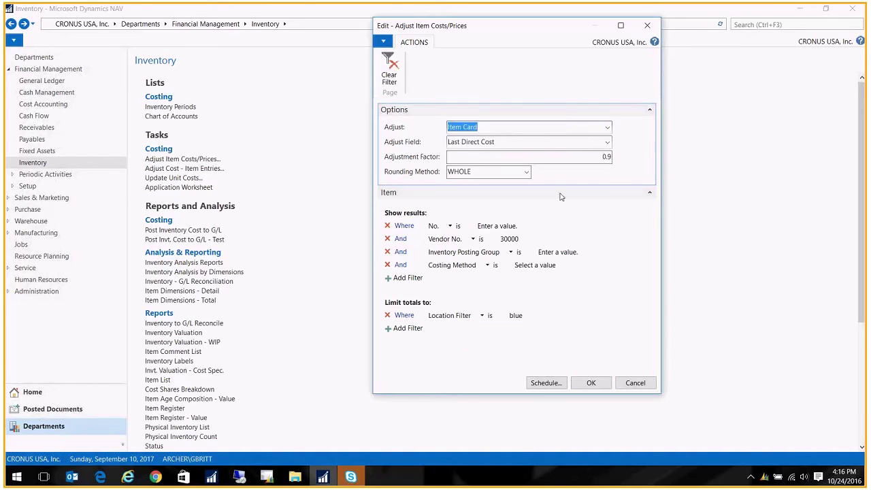
left_click(591, 383)
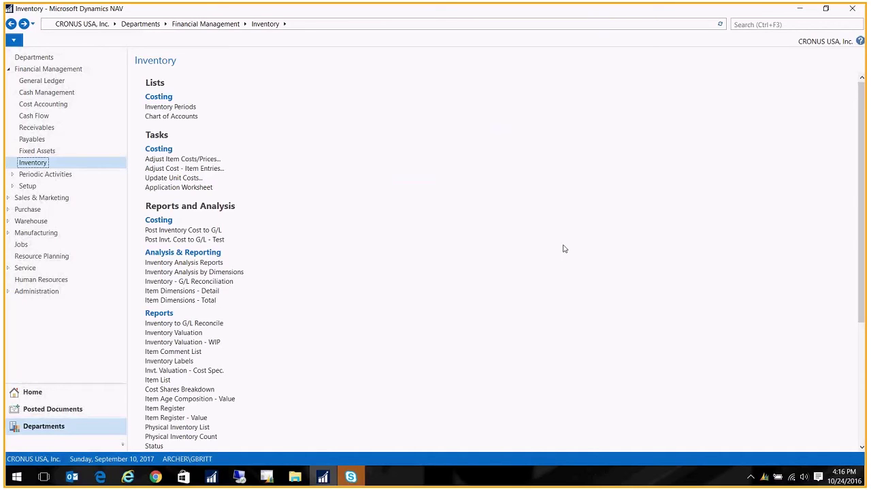
Check in the Warehouse items that the ATHENS Desk last direct cost now reads 810.00.
left_click(32, 221)
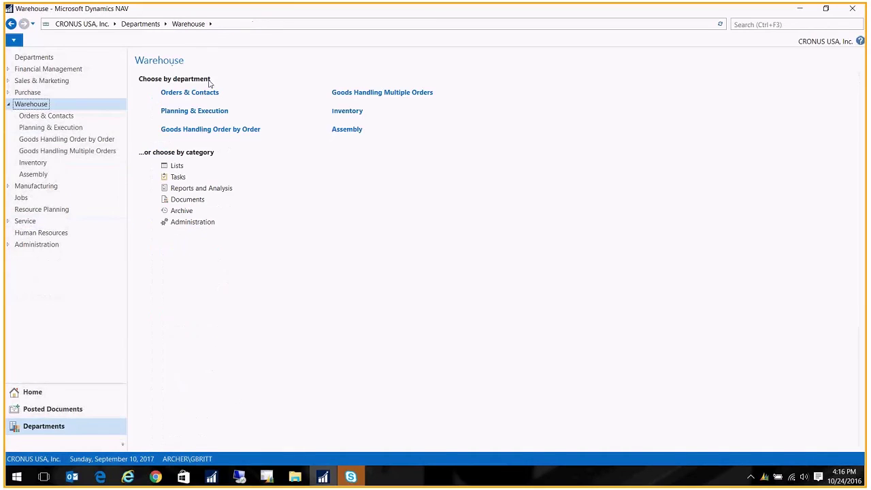
left_click(60, 130)
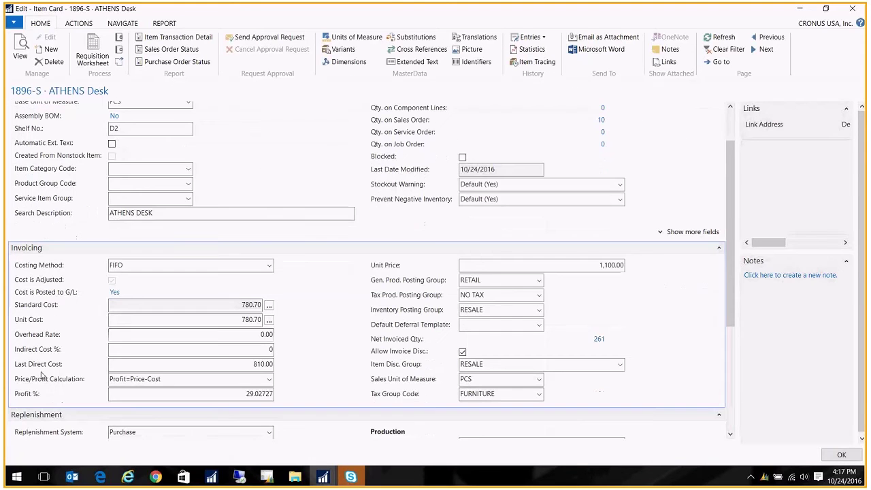
left_click(187, 366)
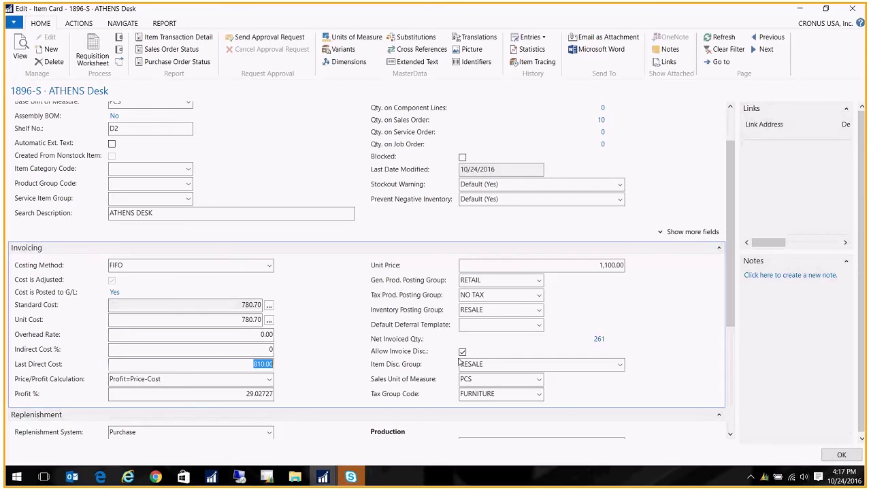
left_click(243, 366)
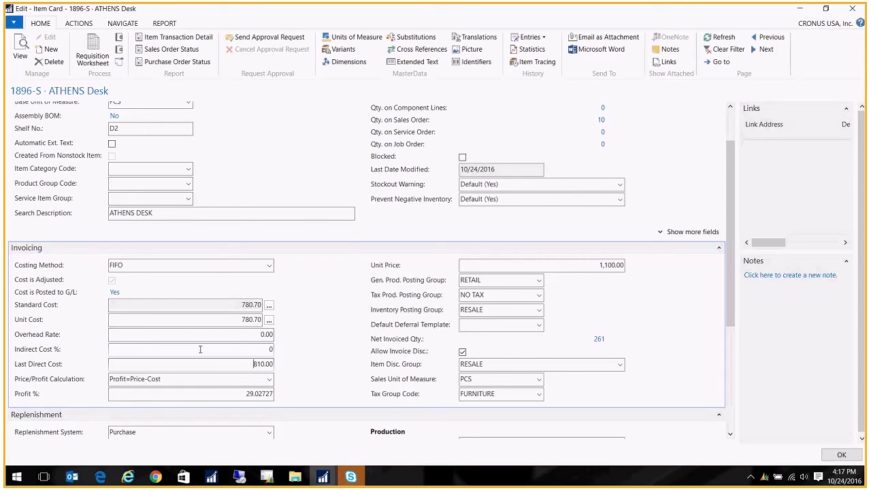
Close the item card, filter the Items list to item 70001, and select it.
key("Escape")
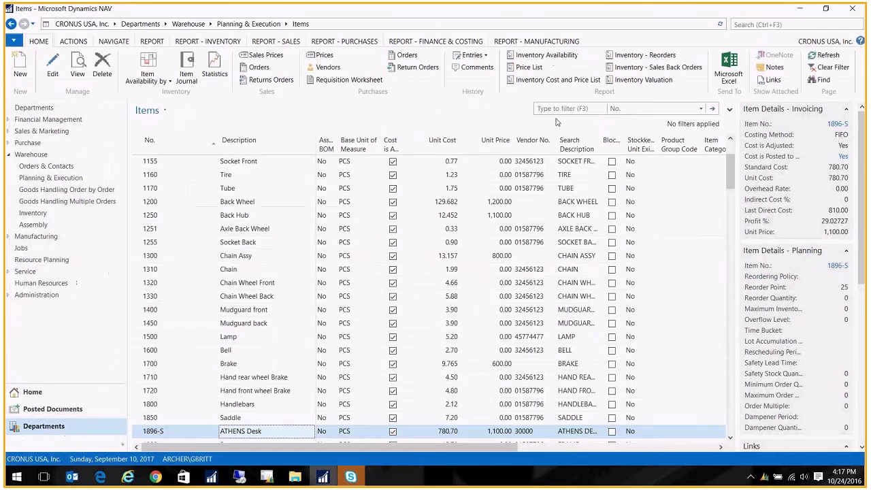
left_click(605, 108)
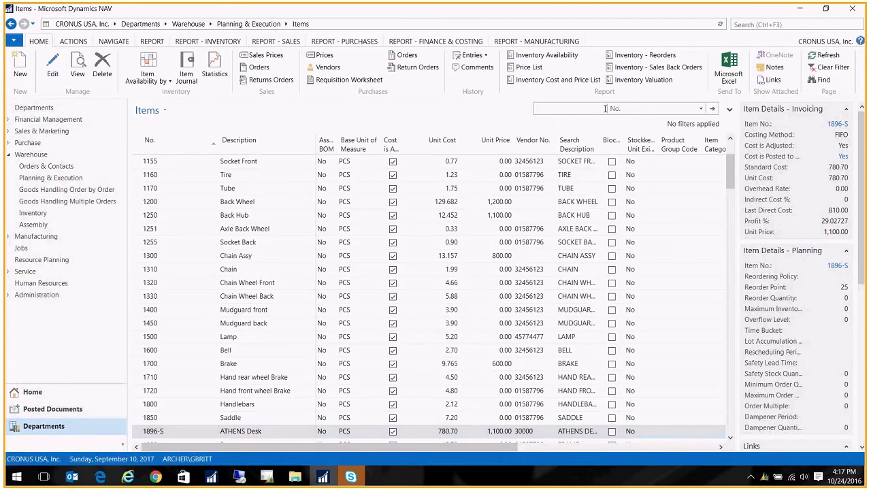
type("7")
type("0001")
key("Return")
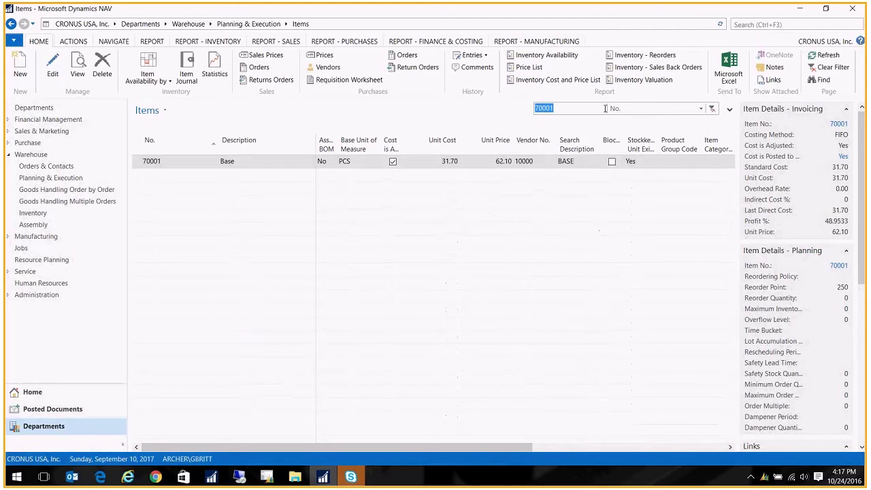
left_click(238, 164)
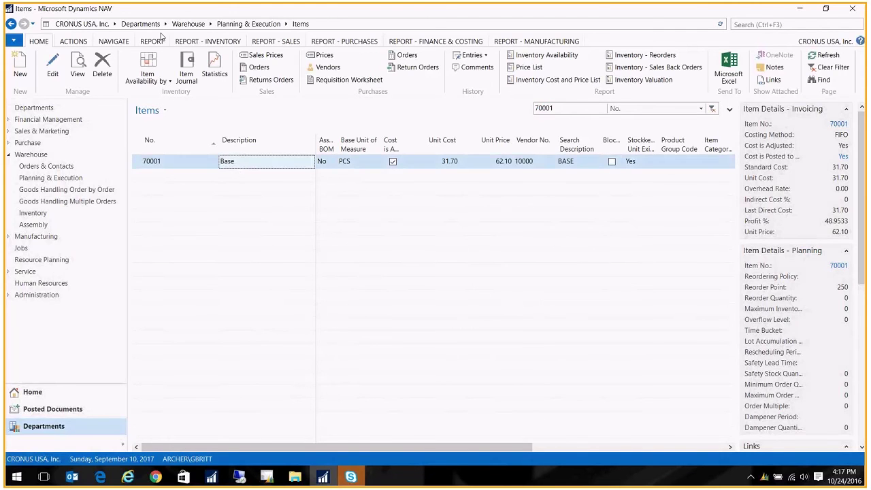
Check the BLUE stockkeeping unit's last direct cost of 31.70, then close back to Items.
left_click(114, 41)
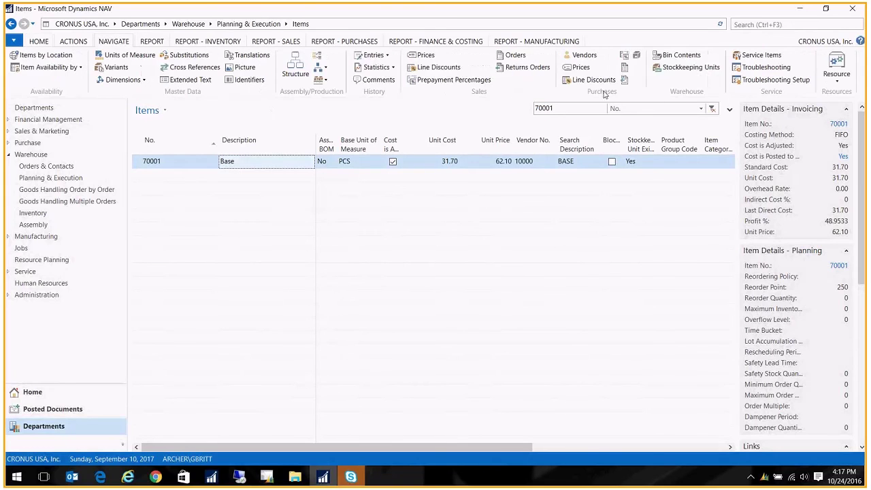
left_click(685, 71)
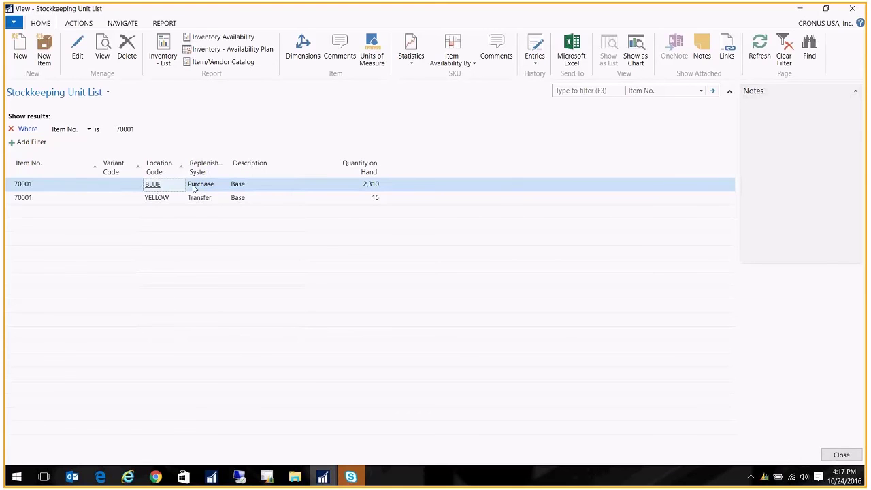
left_click(90, 53)
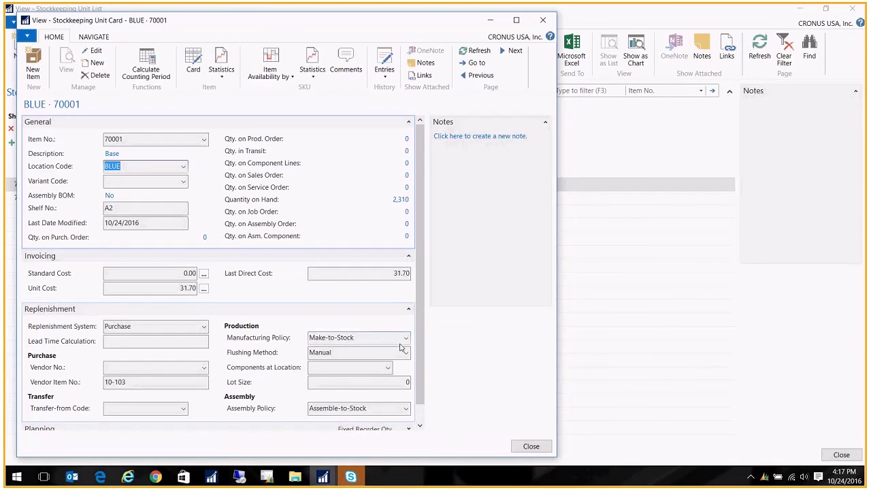
scroll(401, 347, "down", 1)
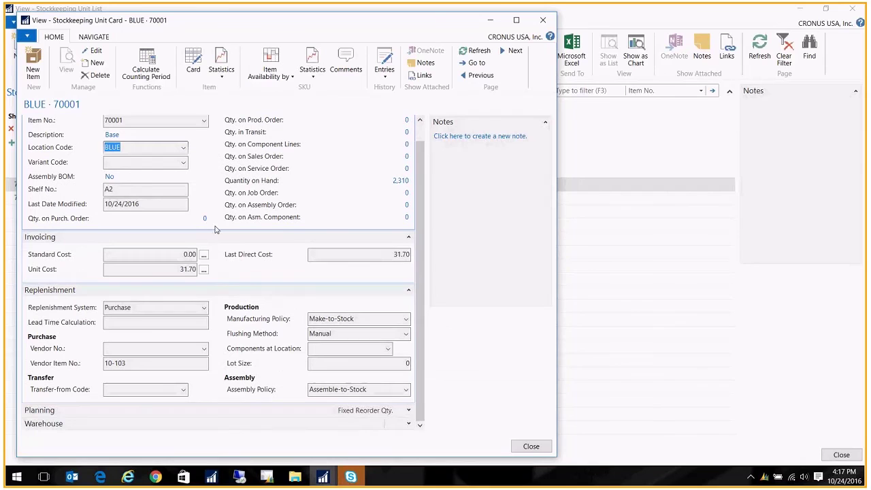
left_click(348, 254)
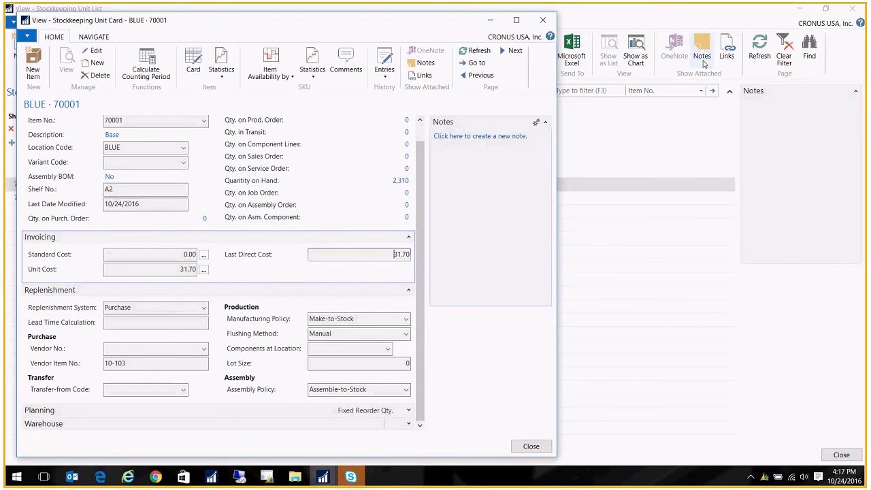
double_click(398, 253)
key("Escape")
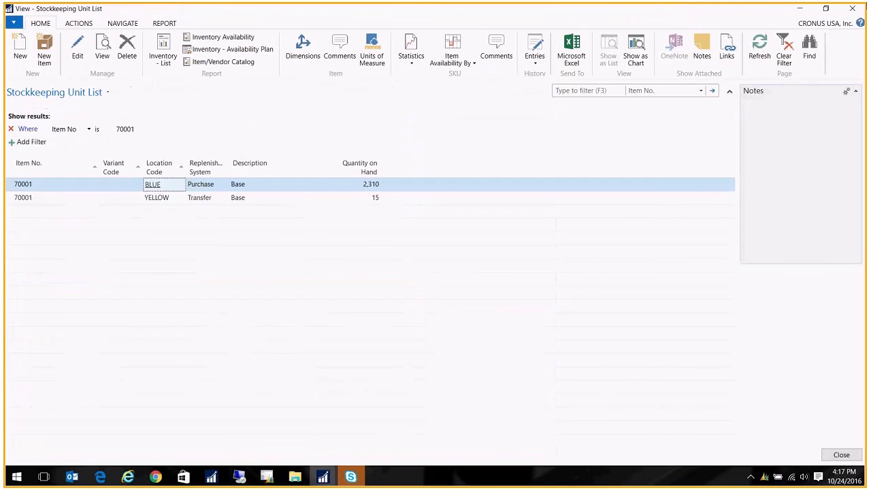
left_click(852, 9)
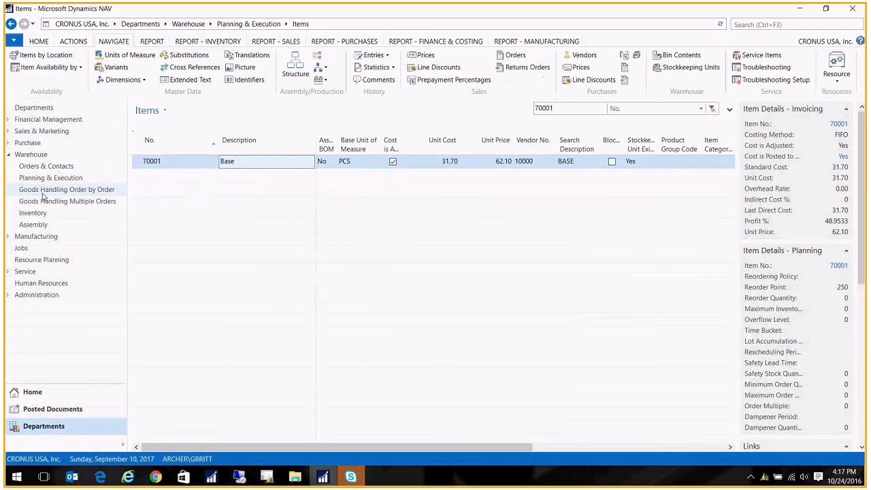
Open Adjust Item Costs/Prices from Financial Management > Inventory.
left_click(45, 120)
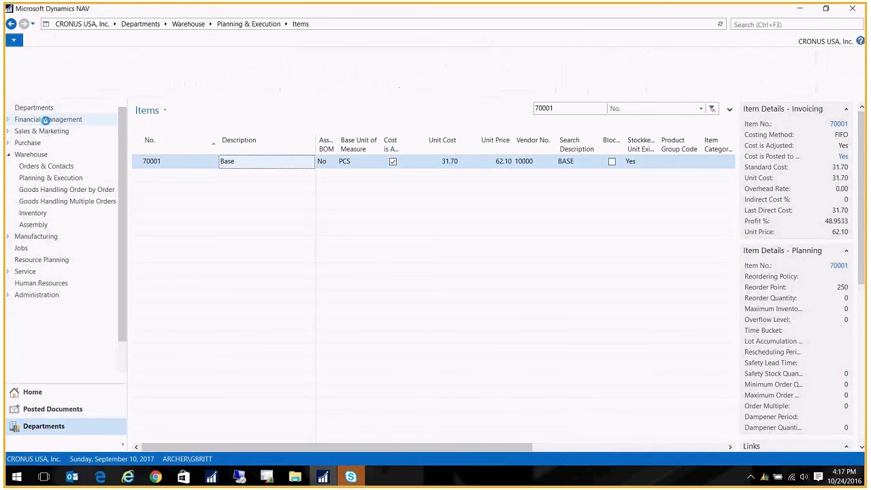
left_click(41, 164)
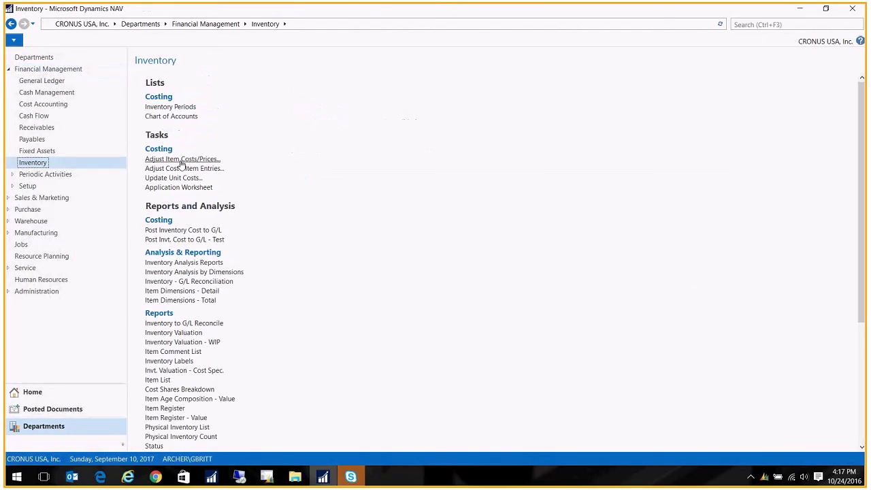
left_click(204, 159)
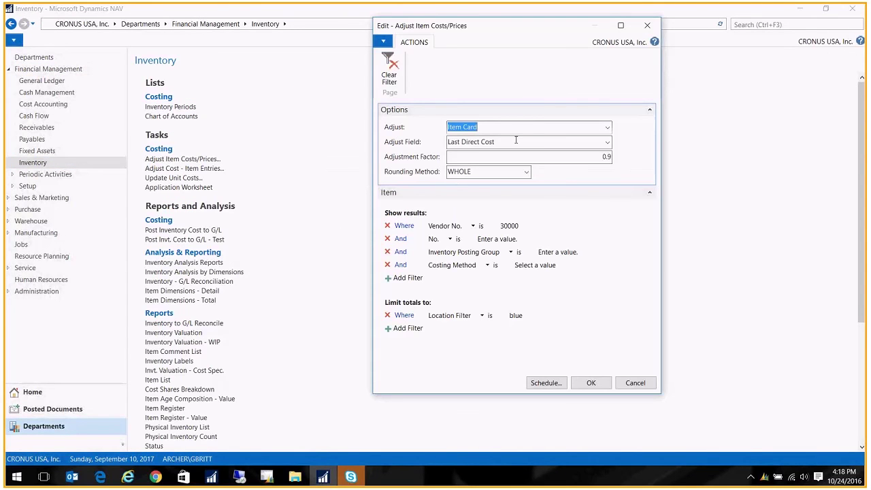
Adjust Stockkeeping Unit Cards by factor 1.1 for location BLUE, vendor filter cleared, and run.
left_click(607, 129)
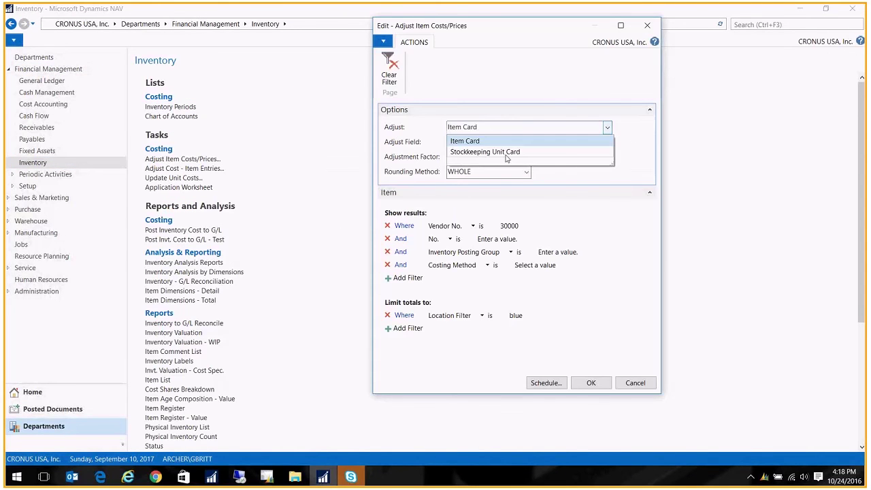
left_click(517, 148)
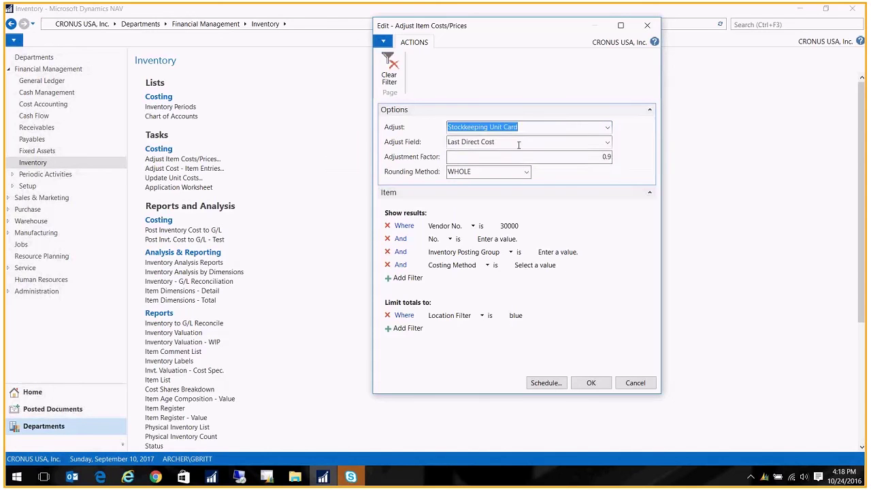
key("Tab")
key("Tab")
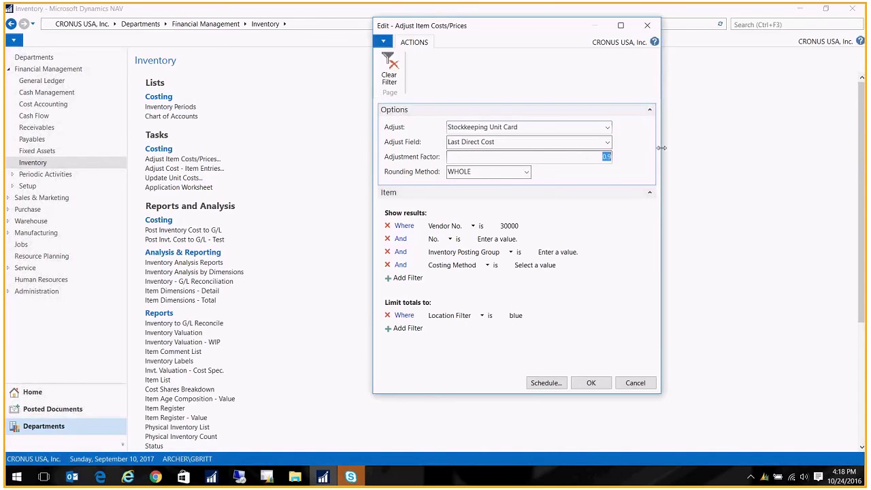
type("1.10")
left_click(537, 225)
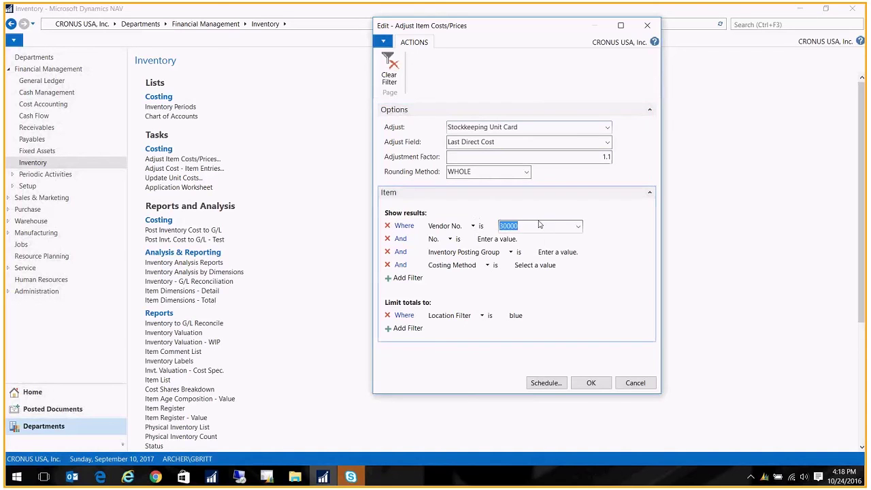
key("BackSpace")
left_click(515, 315)
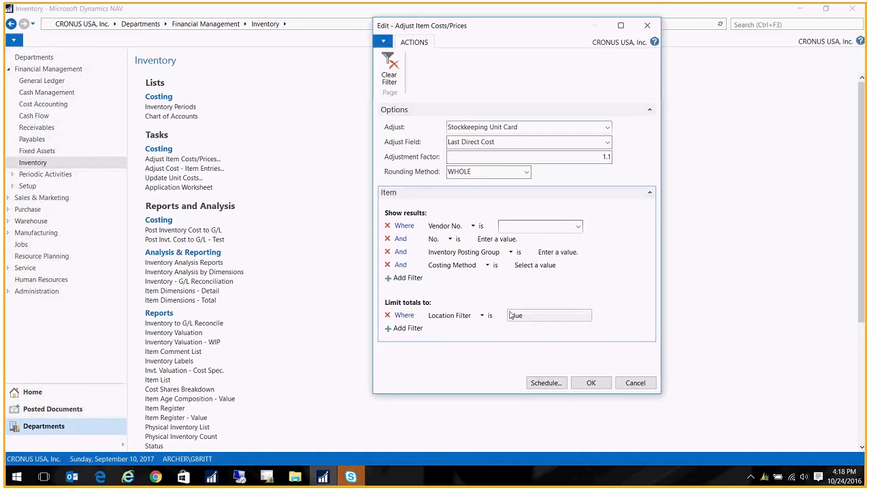
left_click(592, 382)
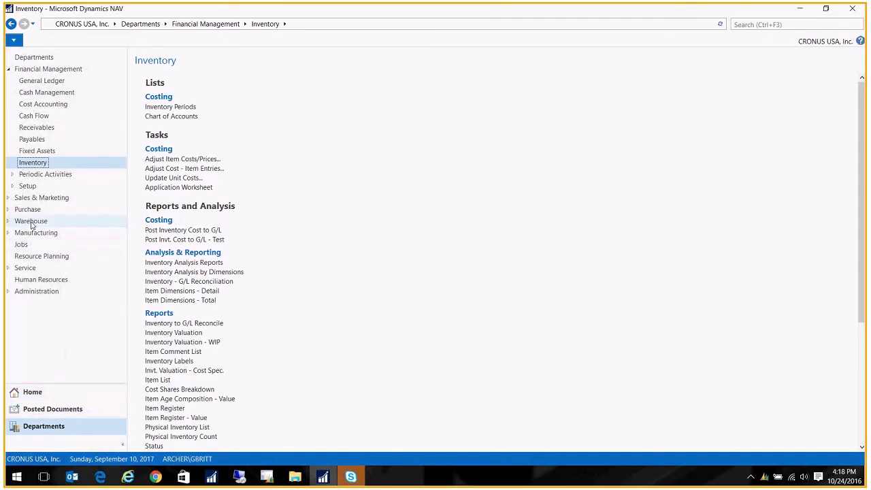
Reopen the BLUE stockkeeping unit card of item 70001 and verify last direct cost 35.00.
left_click(62, 221)
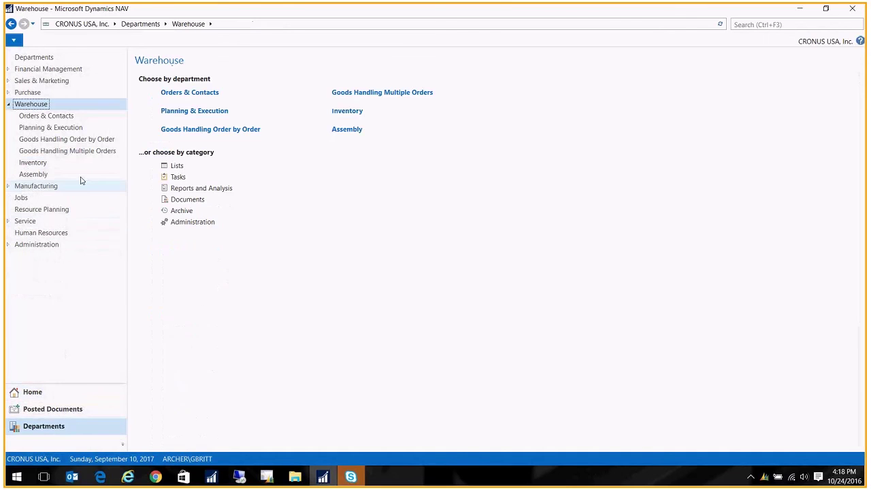
left_click(173, 115)
left_click(156, 95)
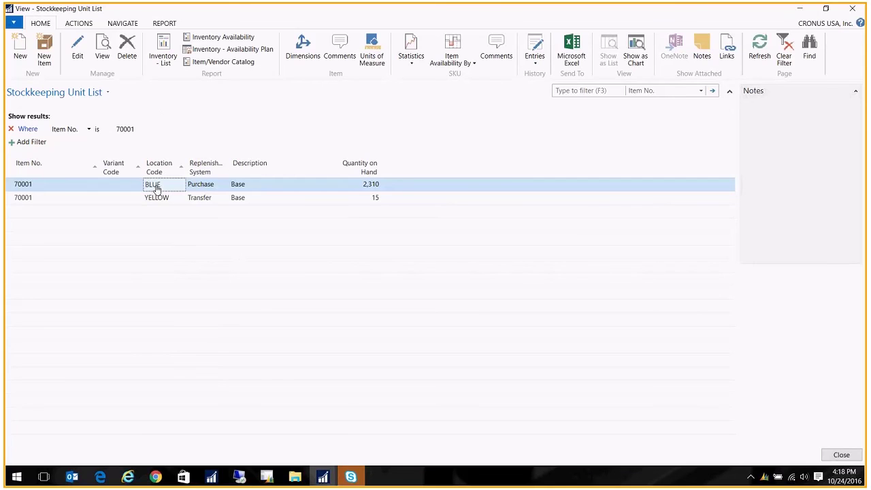
left_click(101, 57)
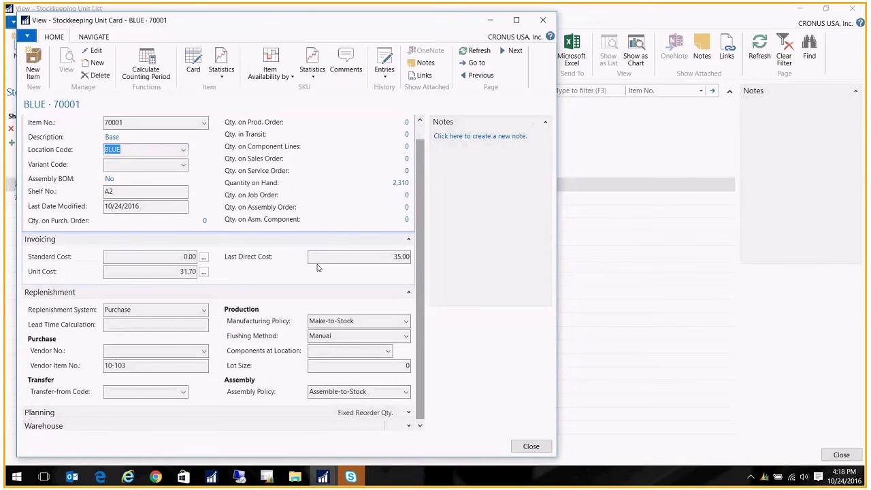
left_click(460, 288)
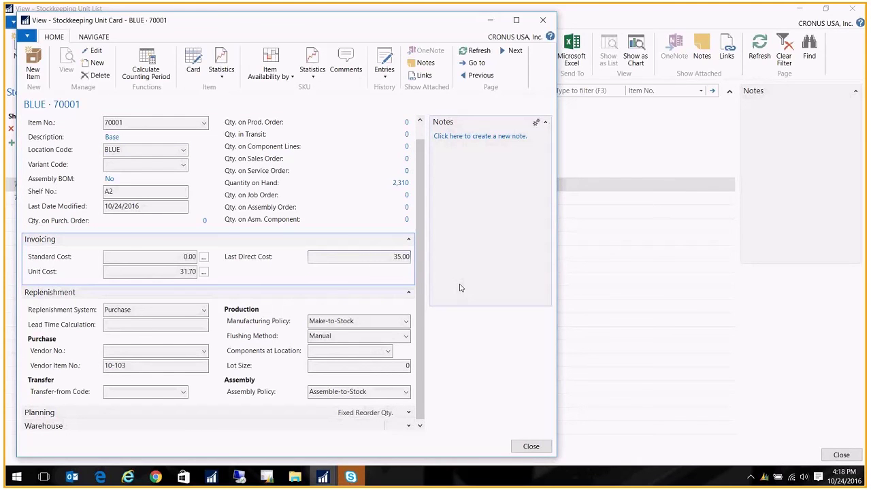
key("Escape")
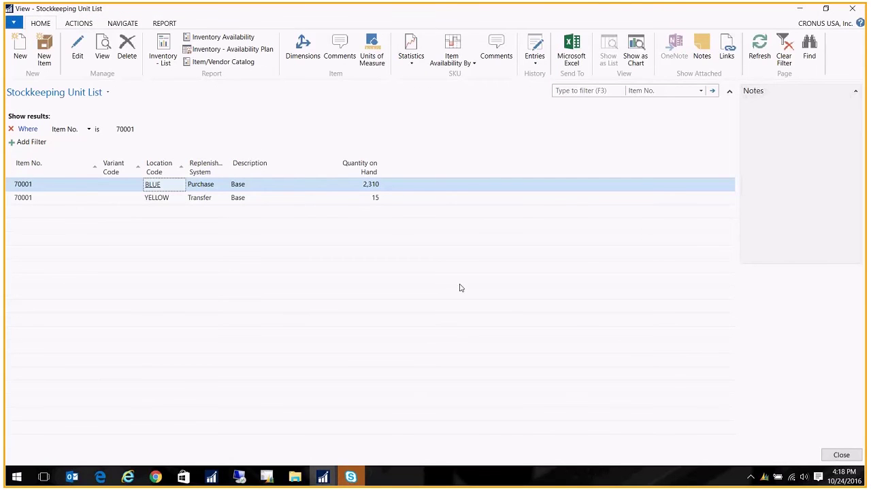
key("Escape")
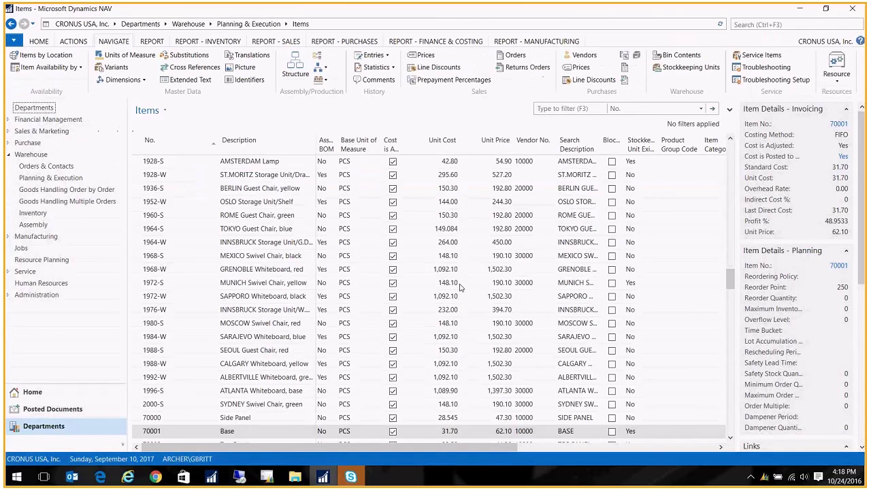